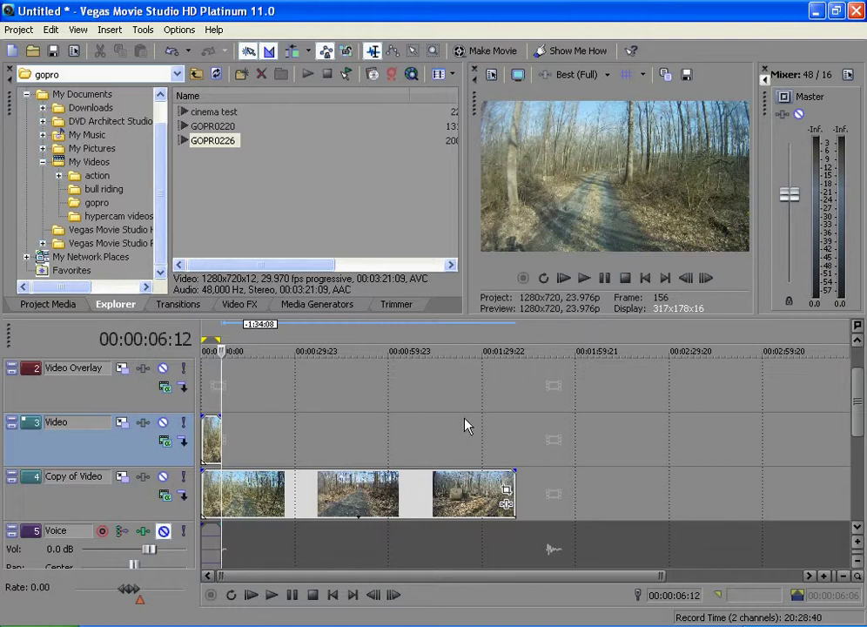
Chain Sony Color Corrector, Sony Color Curves and Sony Saturation Adjust onto GOPR0226.
left_click(506, 507)
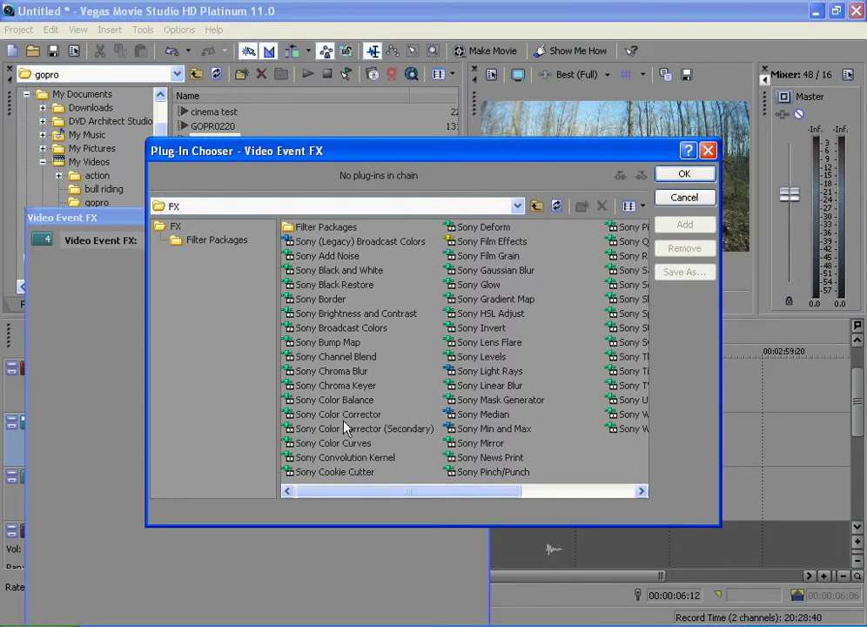
left_click(338, 416)
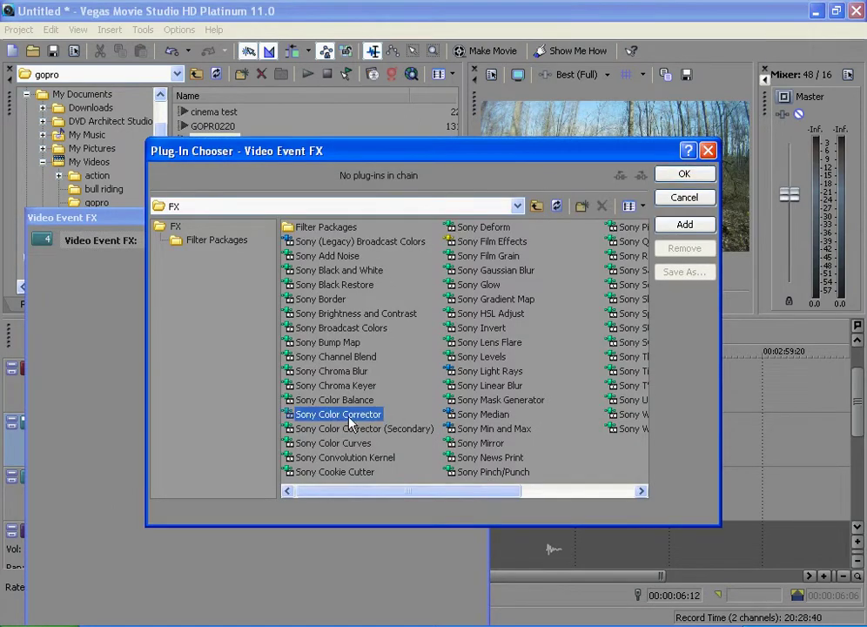
left_click(684, 225)
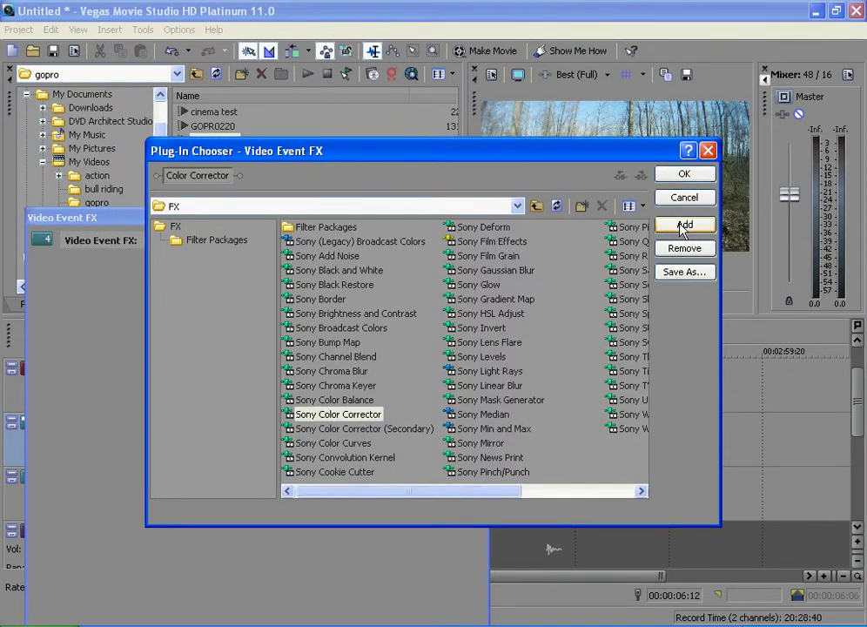
left_click(362, 445)
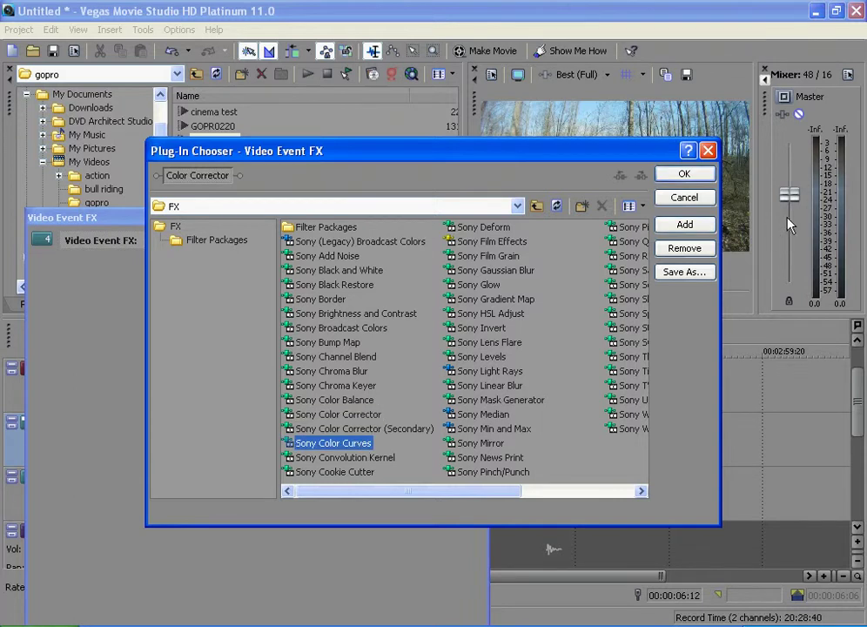
left_click(685, 225)
left_click(604, 492)
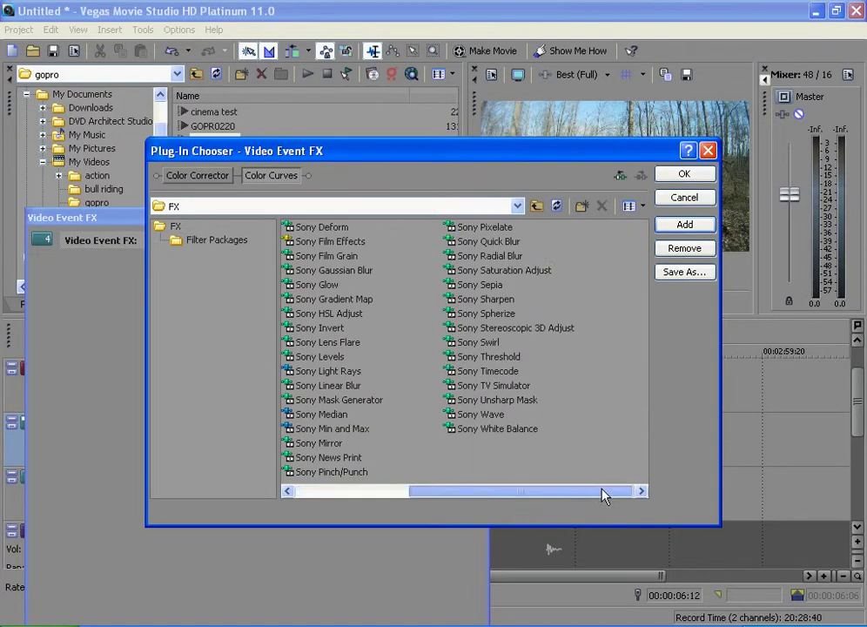
left_click(518, 271)
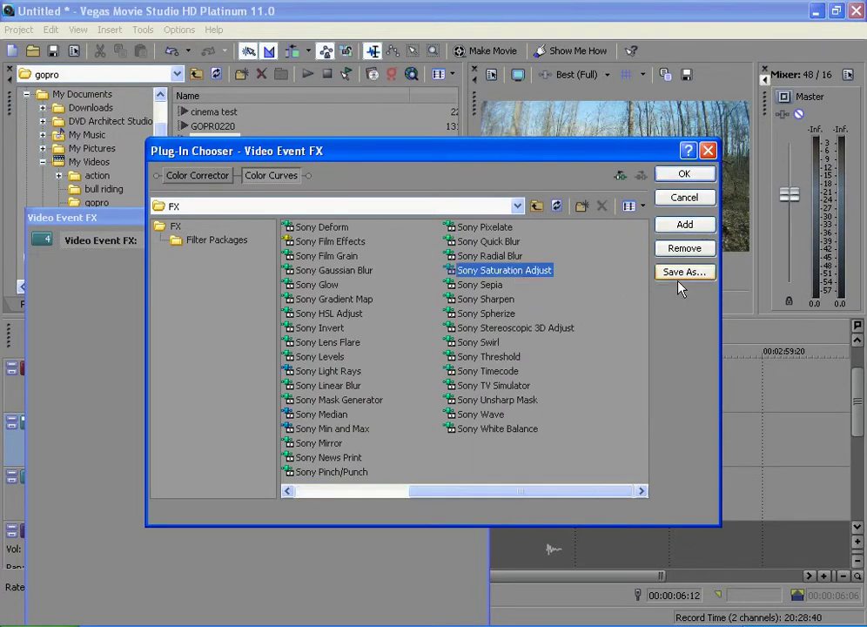
left_click(680, 228)
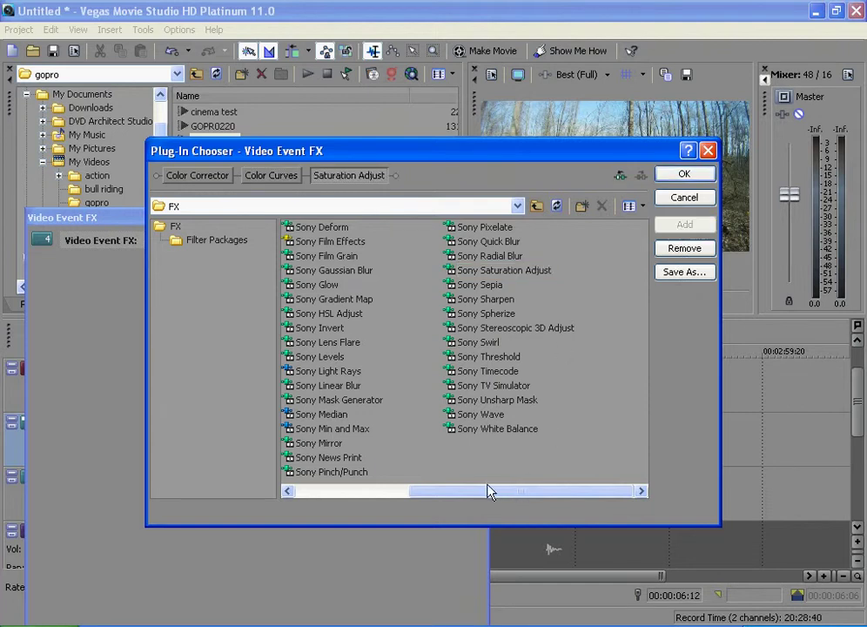
mouse_move(554, 435)
left_mouse_down()
mouse_move(424, 493)
mouse_move(320, 490)
left_mouse_up()
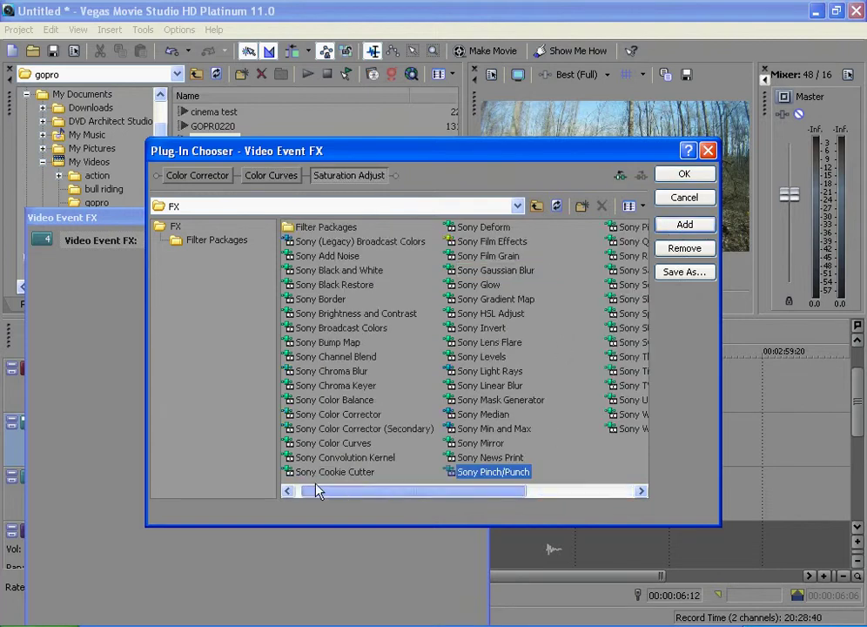
left_click(697, 173)
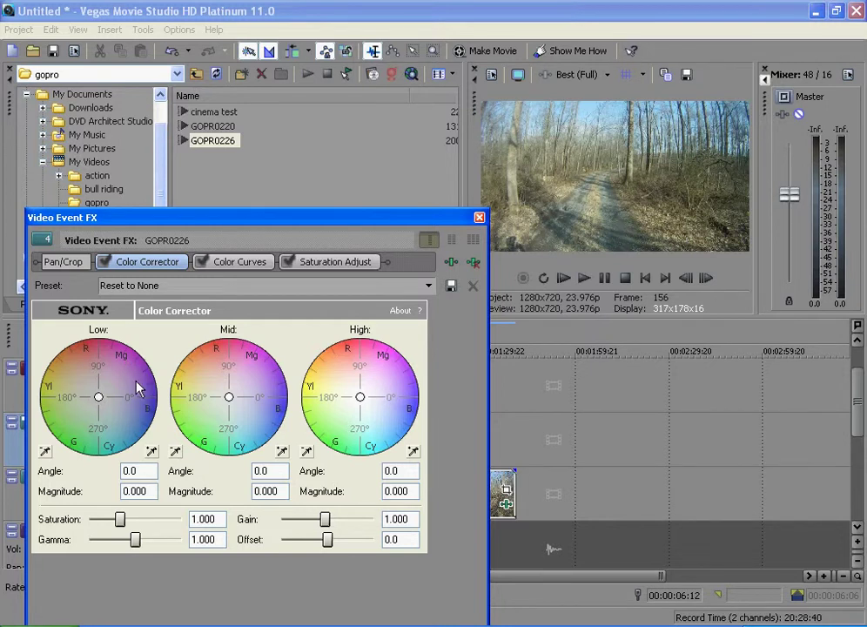
Tint the shadows, push midtones toward blue and highlights toward cyan, and raise saturation slightly.
mouse_move(98, 397)
left_mouse_down()
mouse_move(116, 396)
mouse_move(110, 393)
left_mouse_up()
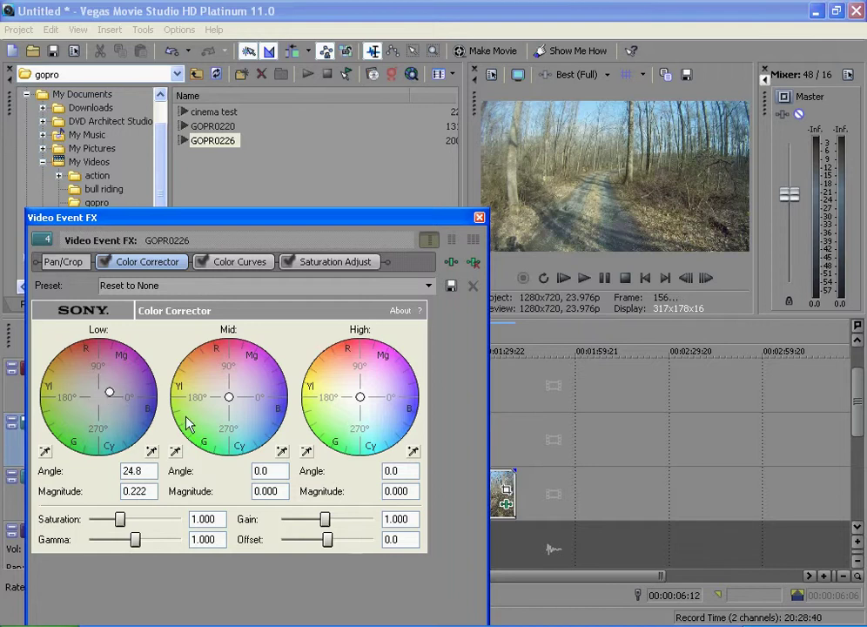
left_click_drag(228, 398, 247, 397)
left_click_drag(359, 397, 355, 418)
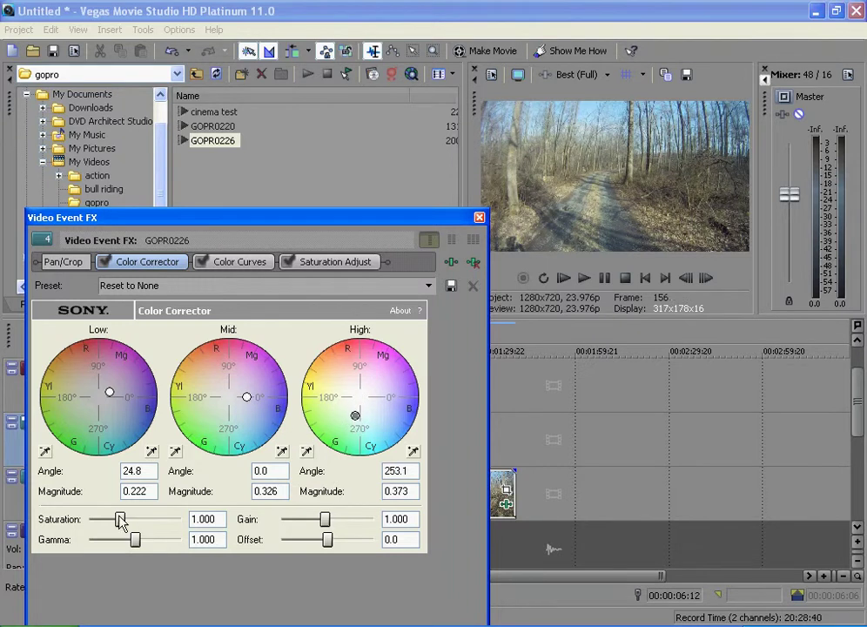
left_click_drag(119, 520, 148, 528)
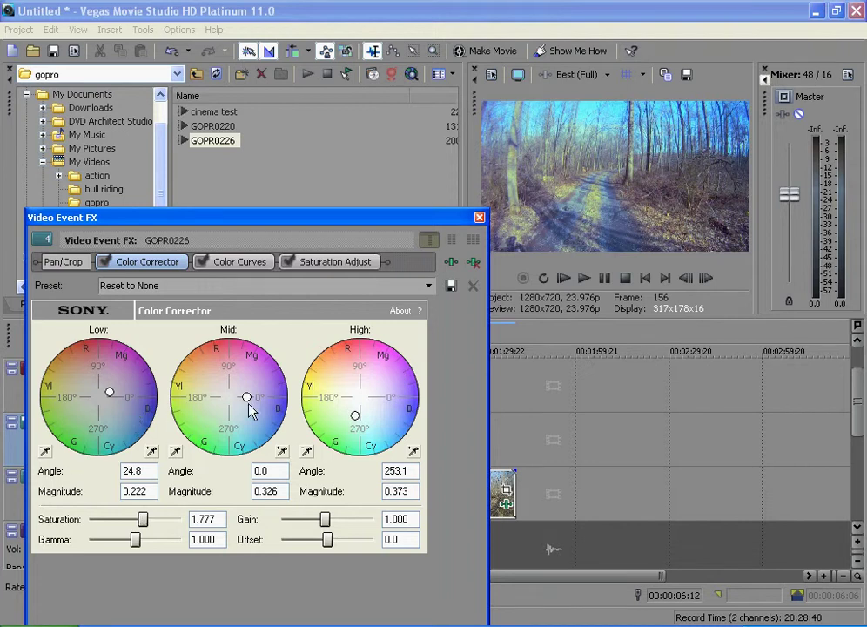
Refine the Low, Mid and High wheel tints, boost saturation further and raise the gain.
left_click_drag(247, 402, 248, 397)
left_click_drag(354, 415, 358, 410)
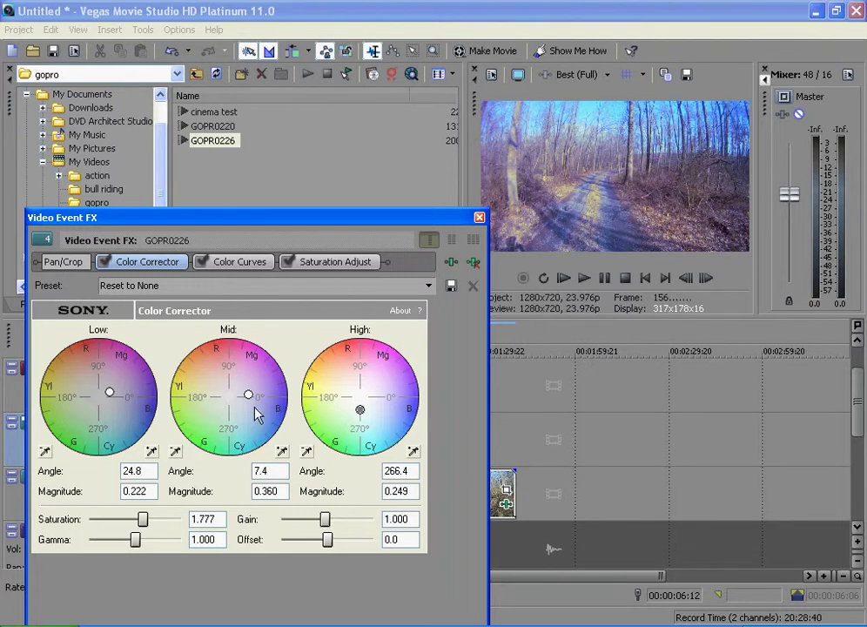
left_click_drag(248, 394, 244, 400)
left_click_drag(109, 392, 106, 394)
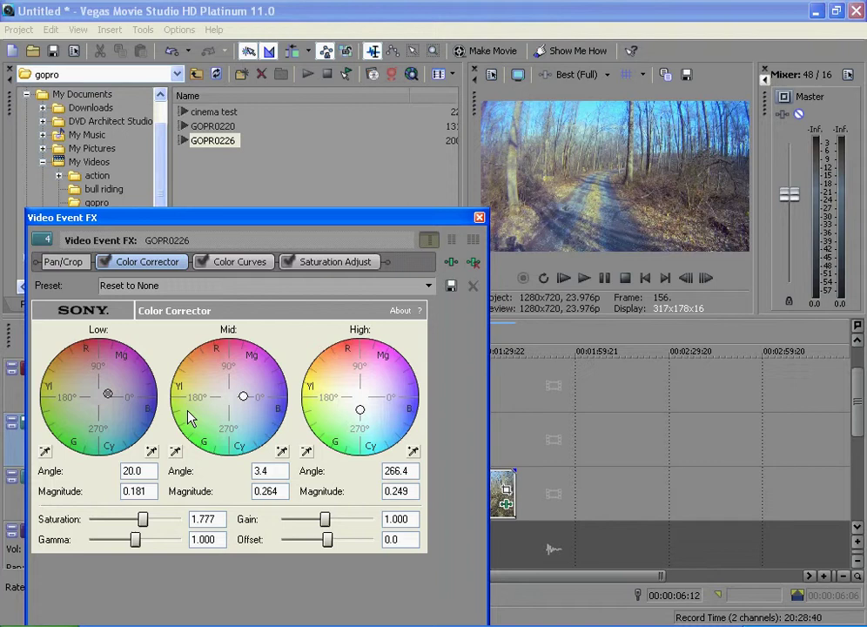
mouse_move(143, 519)
left_mouse_down()
mouse_move(150, 520)
mouse_move(133, 541)
mouse_move(117, 542)
left_mouse_up()
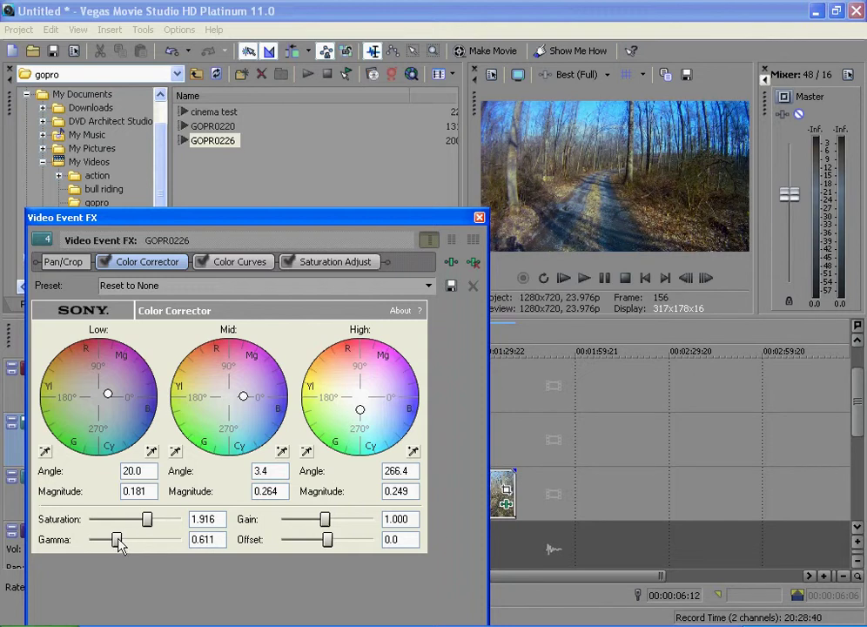
mouse_move(326, 522)
left_mouse_down()
mouse_move(340, 522)
mouse_move(325, 542)
left_mouse_up()
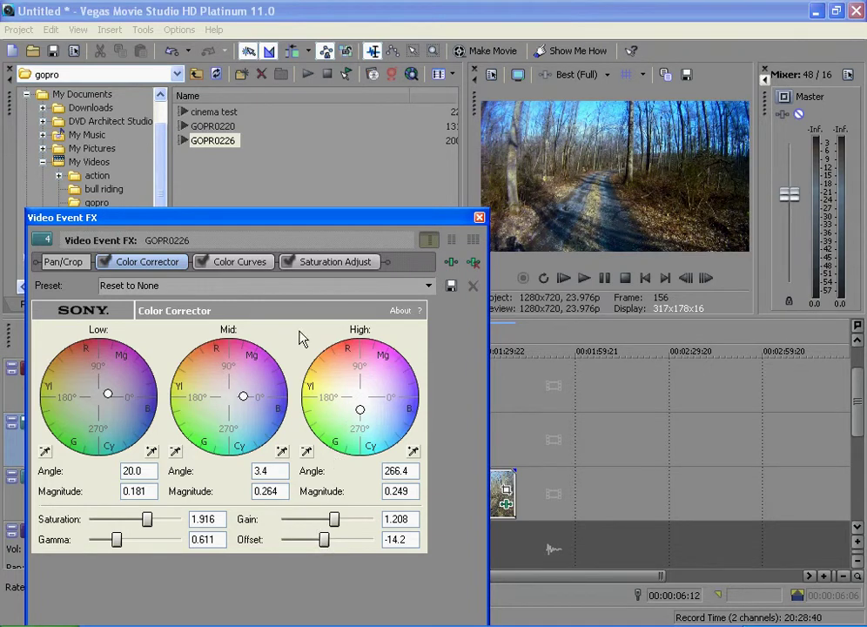
In Color Curves, pull the RGB curve's upper section down and reshape its lower end.
left_click(240, 263)
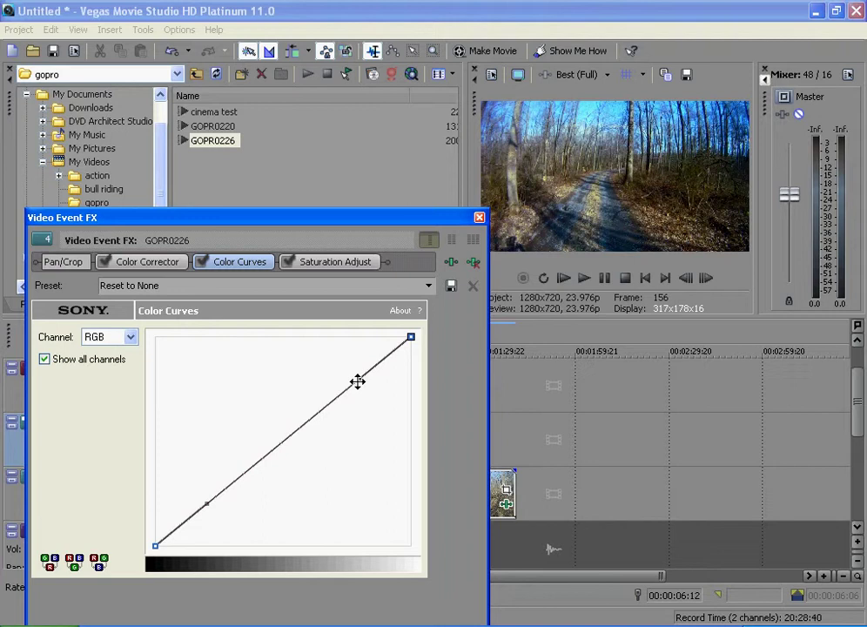
left_click_drag(359, 379, 362, 399)
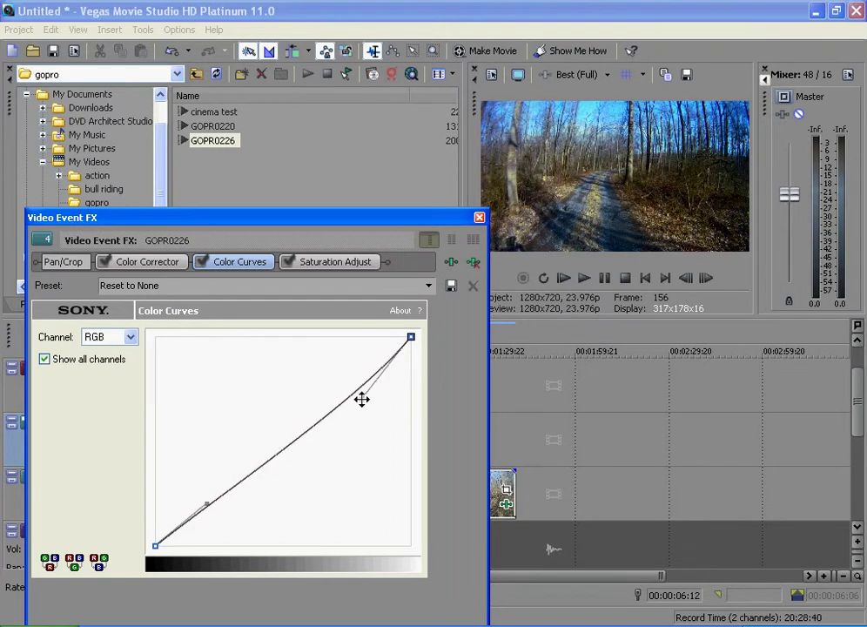
left_click_drag(361, 399, 364, 414)
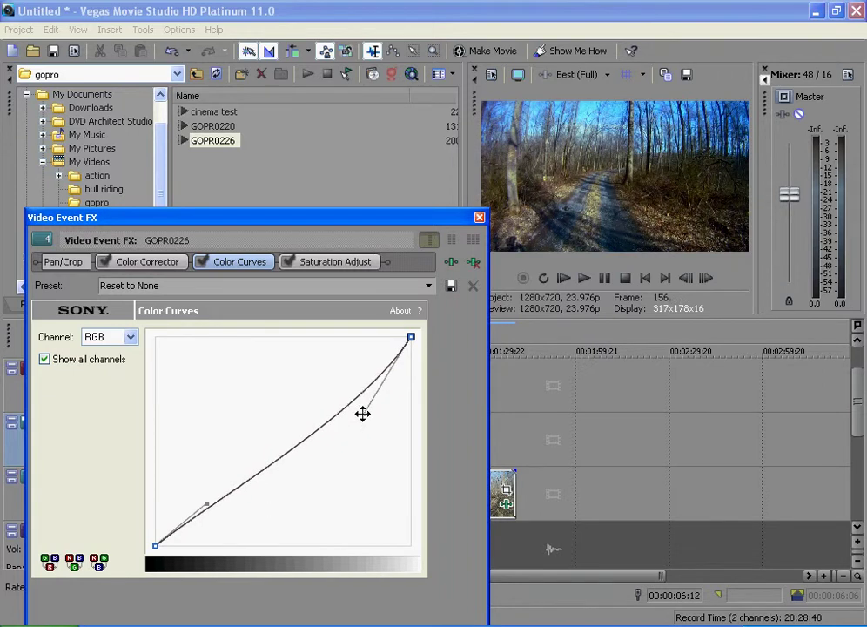
mouse_move(206, 504)
left_mouse_down()
mouse_move(199, 525)
mouse_move(217, 514)
mouse_move(202, 494)
left_mouse_up()
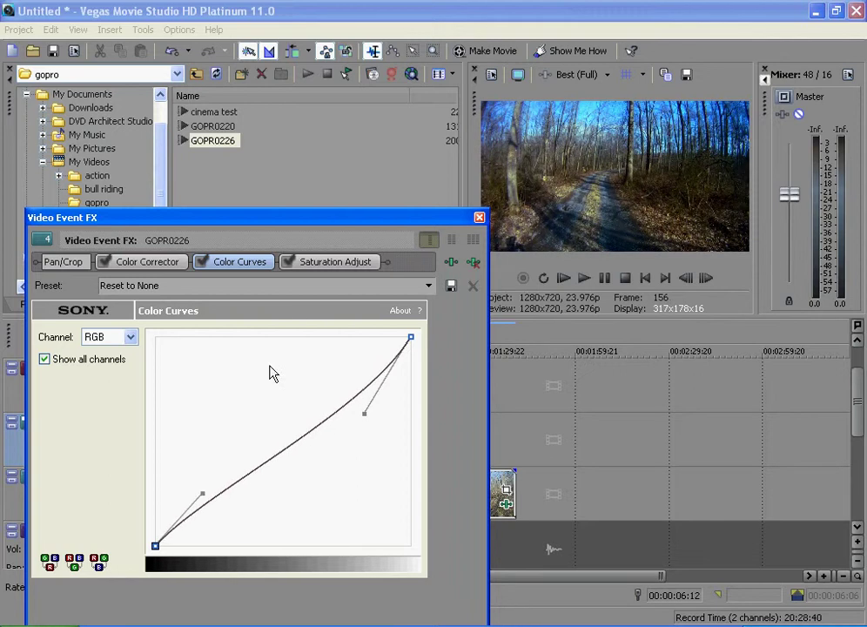
Set the Saturation Adjust Amount to about -0.014.
left_click(334, 265)
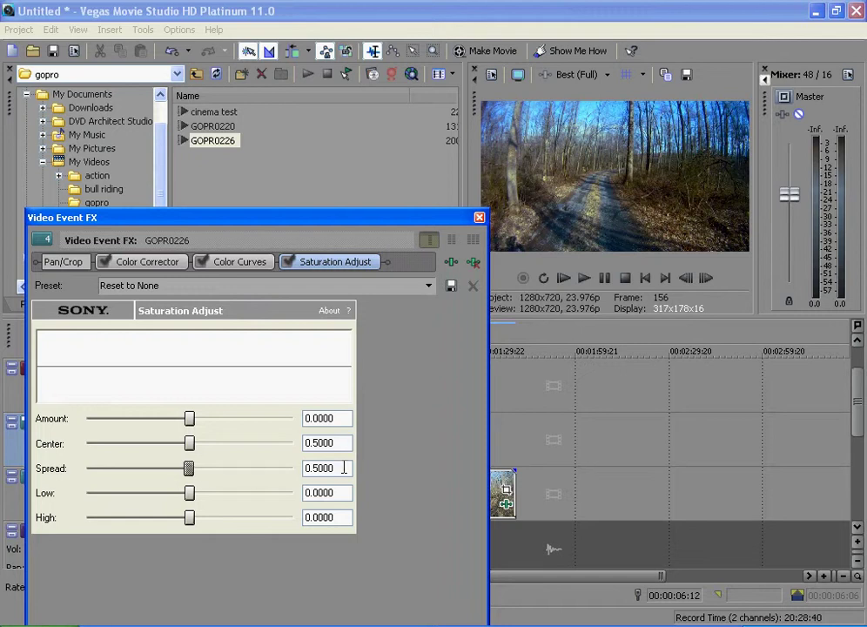
left_click_drag(189, 469, 296, 469)
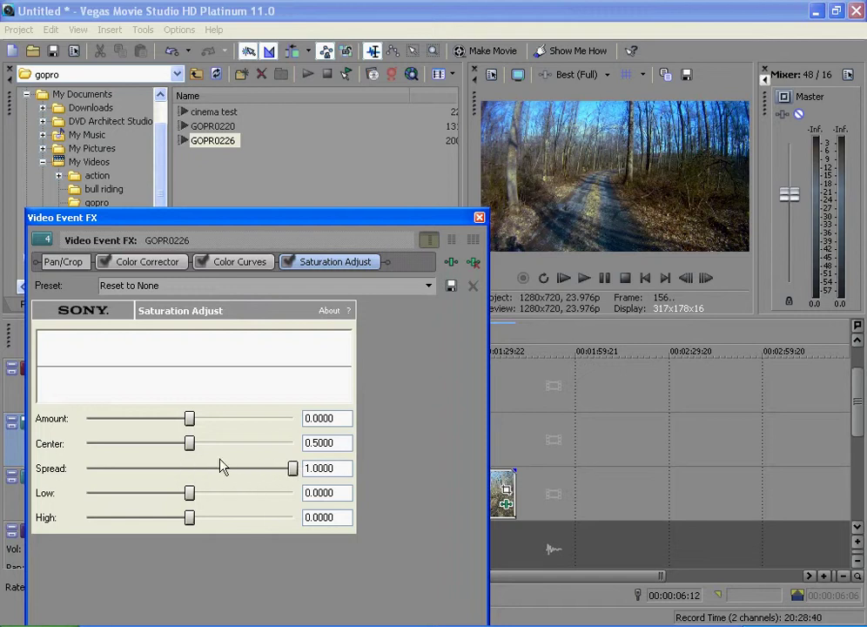
mouse_move(194, 419)
left_mouse_down()
mouse_move(311, 427)
mouse_move(171, 425)
mouse_move(346, 443)
left_mouse_up()
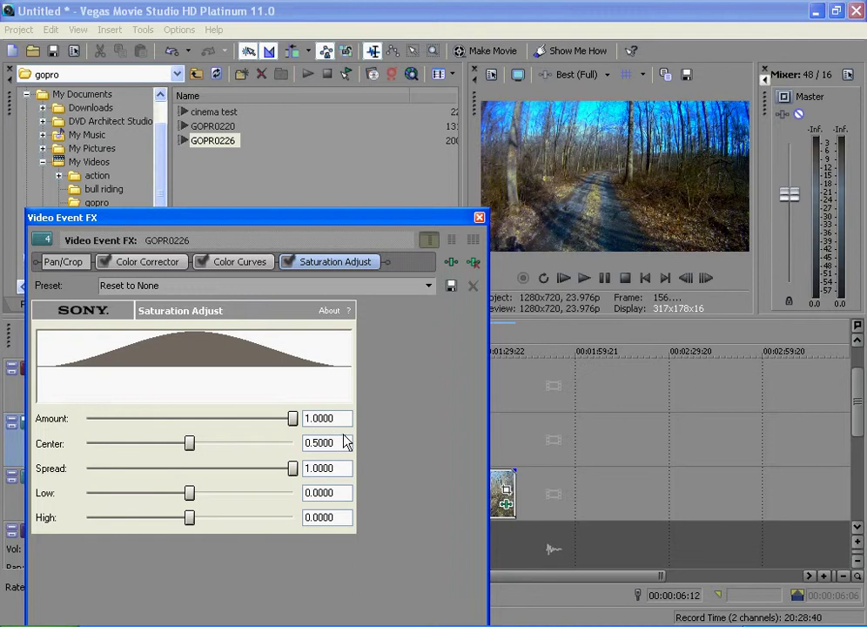
left_click_drag(296, 424, 189, 427)
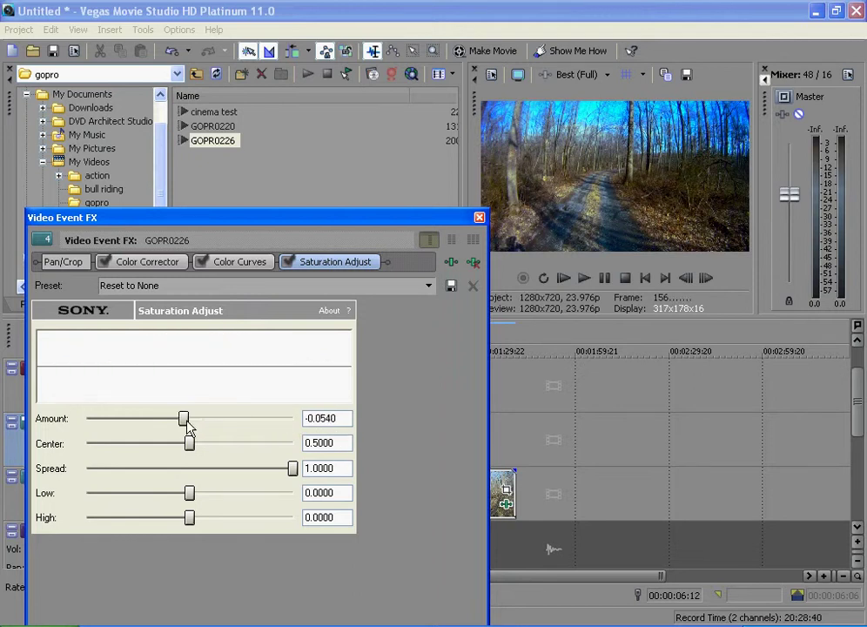
mouse_move(188, 425)
left_mouse_down()
mouse_move(270, 432)
mouse_move(472, 315)
left_mouse_up()
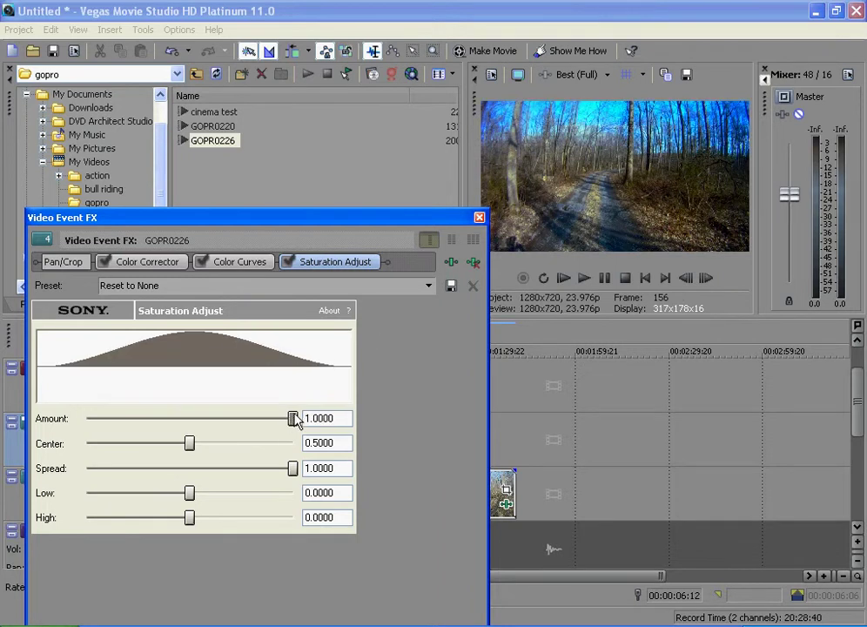
left_click_drag(293, 419, 180, 419)
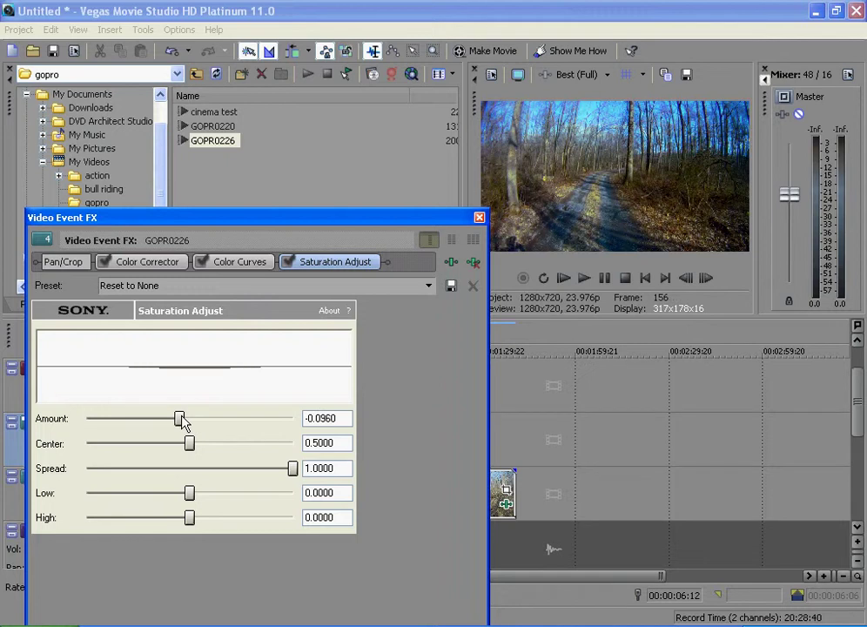
left_click_drag(181, 420, 189, 420)
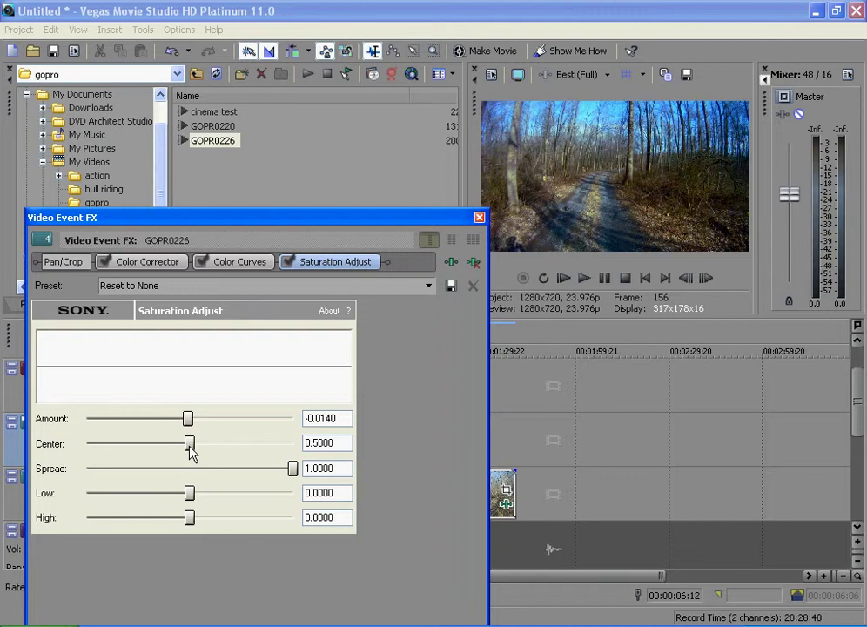
Set Saturation Adjust Low to 0.744 and High to about 0.144.
left_click_drag(196, 495, 289, 509)
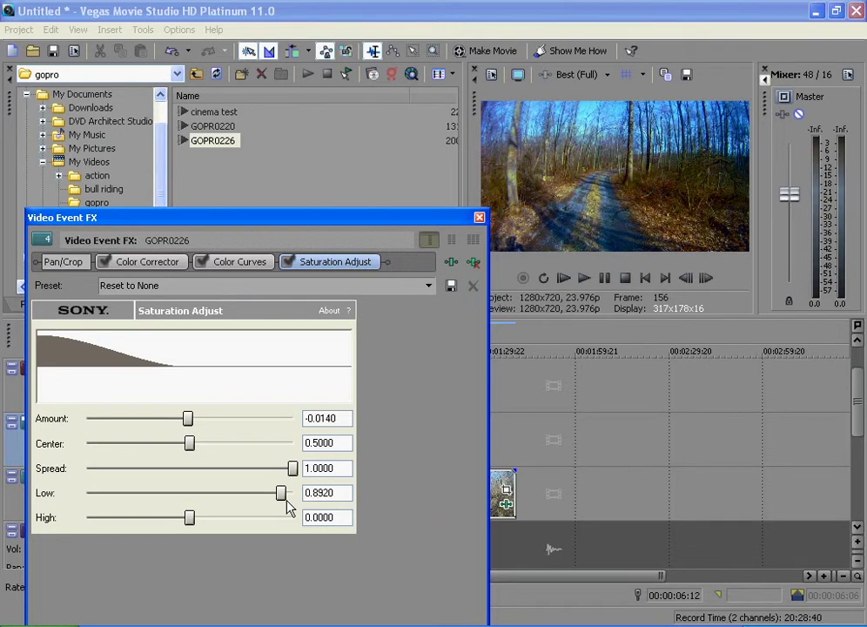
left_click_drag(287, 507, 272, 504)
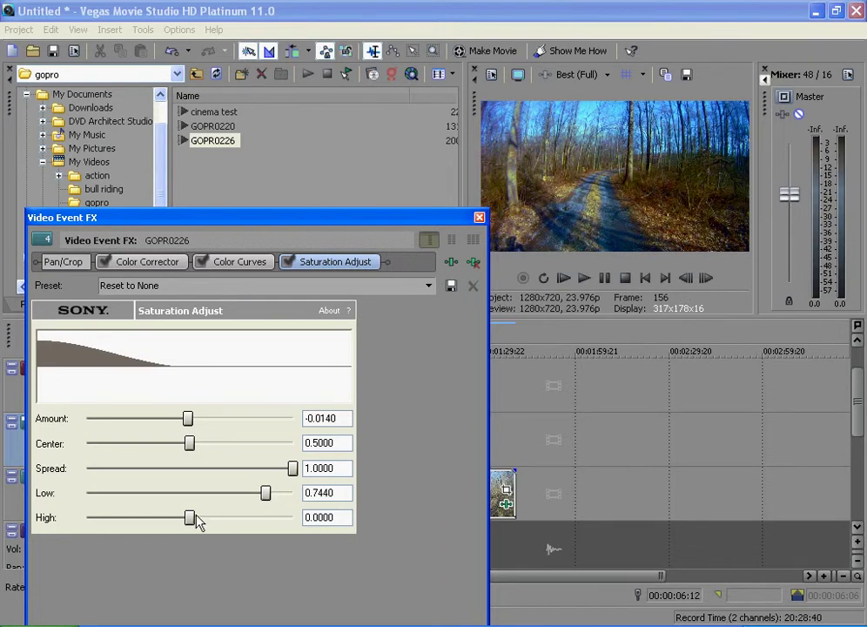
left_click_drag(190, 517, 207, 519)
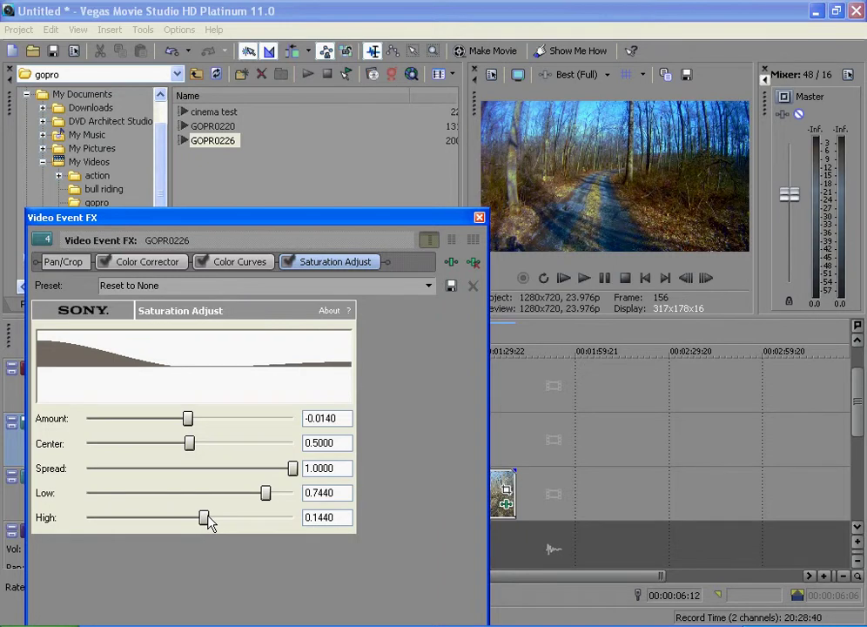
left_click_drag(209, 521, 211, 521)
Lower the Color Corrector gamma and offset to darken the image.
left_click(153, 266)
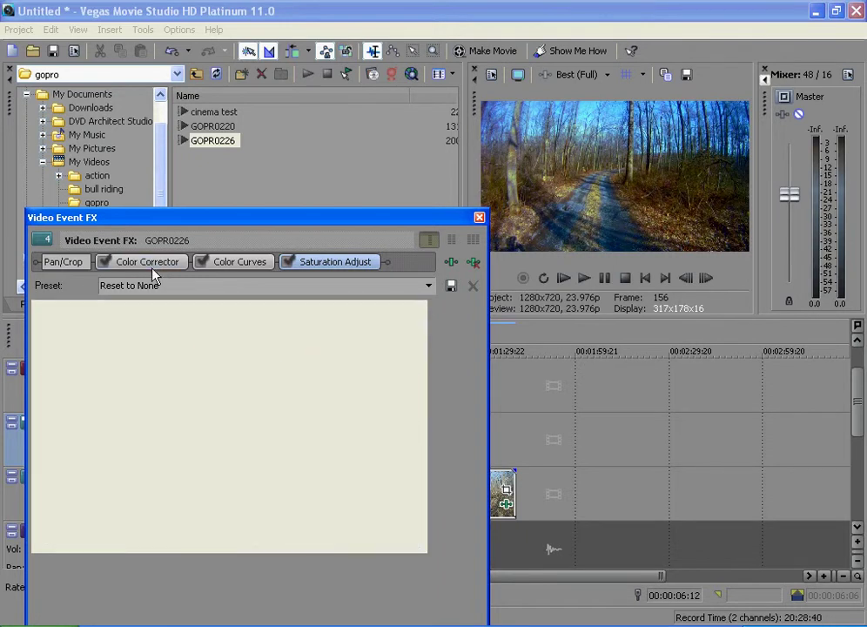
left_click_drag(120, 540, 155, 517)
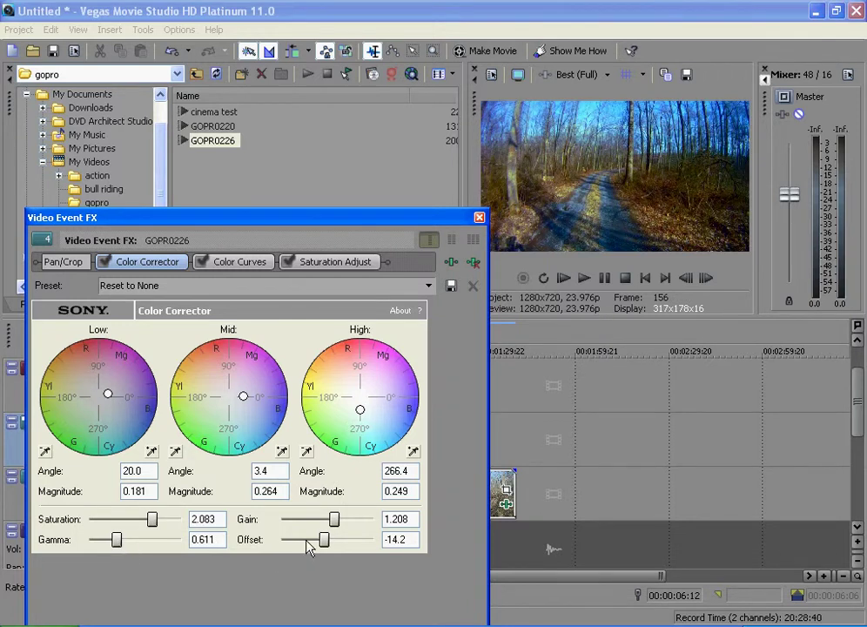
left_click_drag(325, 540, 317, 542)
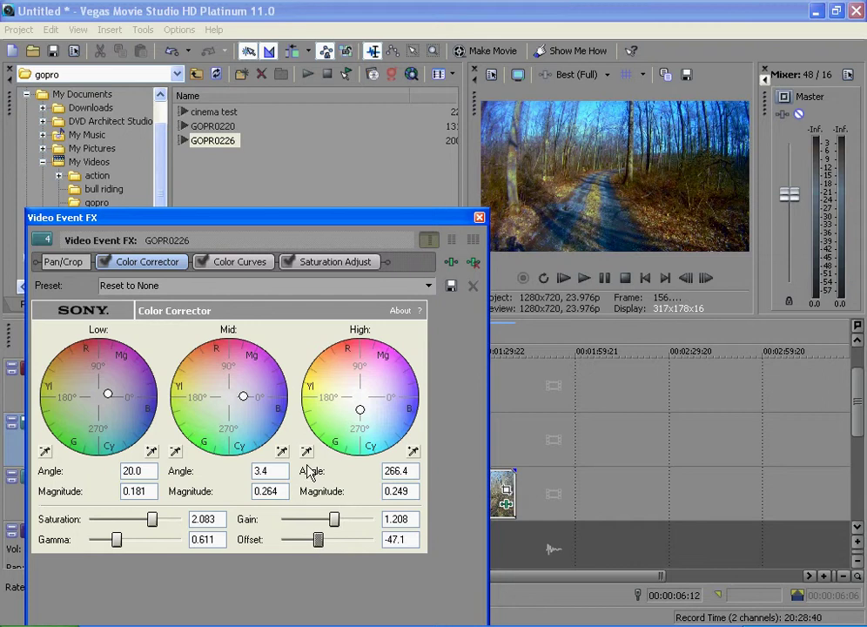
Lift the upper part of the RGB colour curve to brighten the image.
left_click(252, 265)
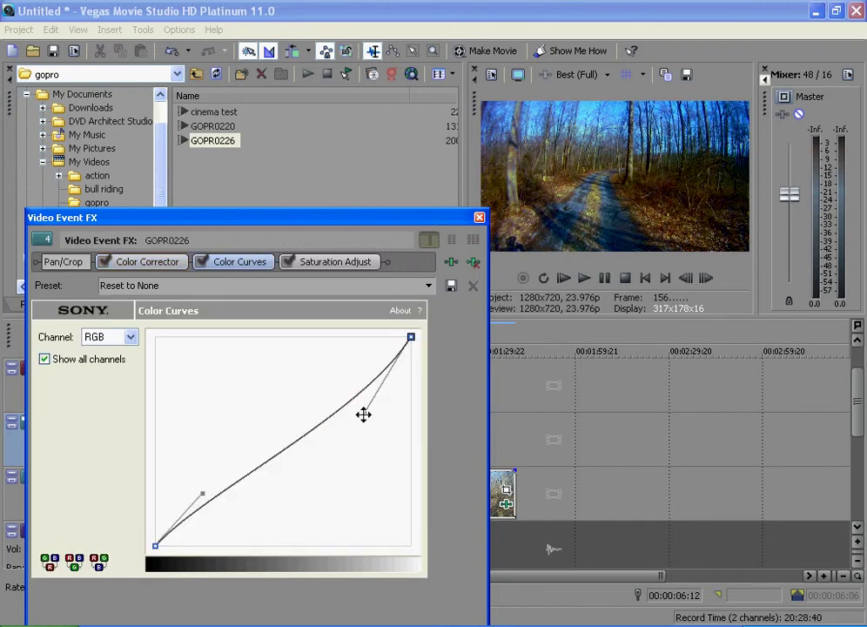
mouse_move(364, 414)
left_mouse_down()
mouse_move(366, 433)
mouse_move(368, 412)
left_mouse_up()
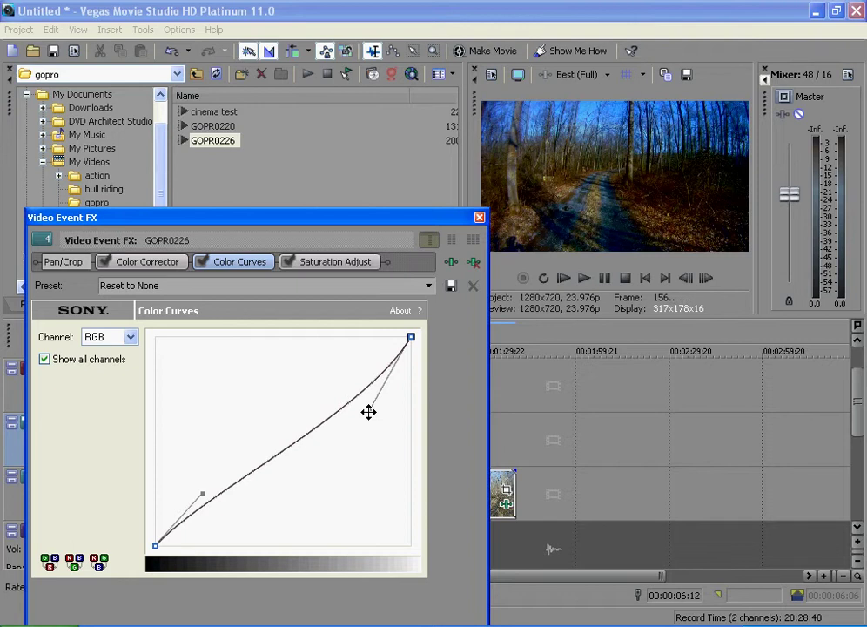
mouse_move(369, 412)
left_mouse_down()
mouse_move(358, 380)
mouse_move(369, 390)
left_mouse_up()
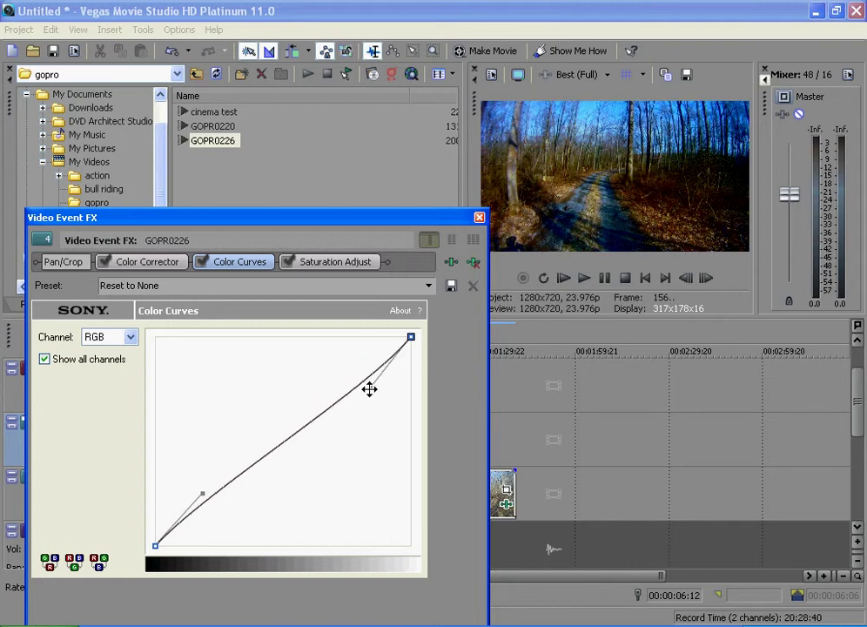
Set the Color Corrector offset to -33.0 and gamma to 0.703.
left_click(147, 261)
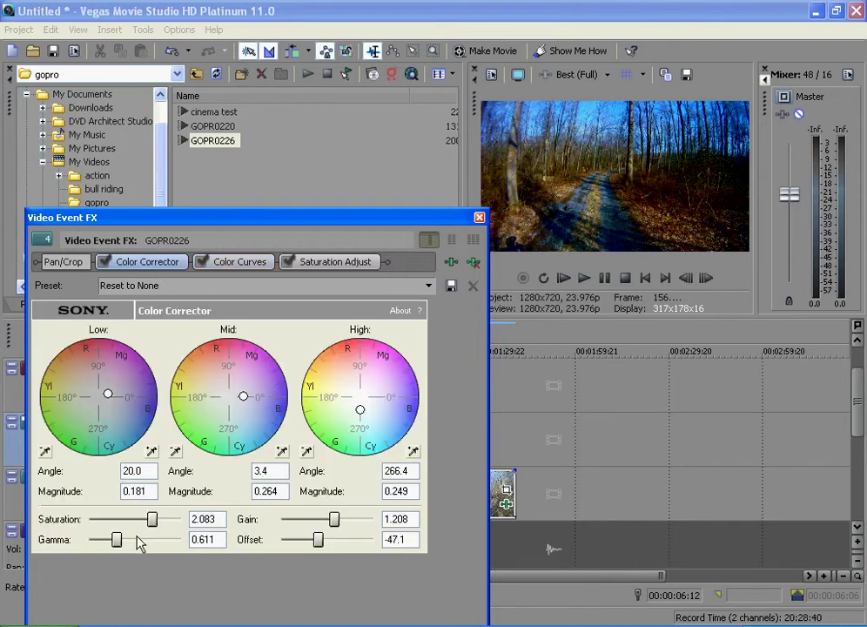
left_click_drag(319, 540, 321, 541)
left_click_drag(114, 541, 120, 541)
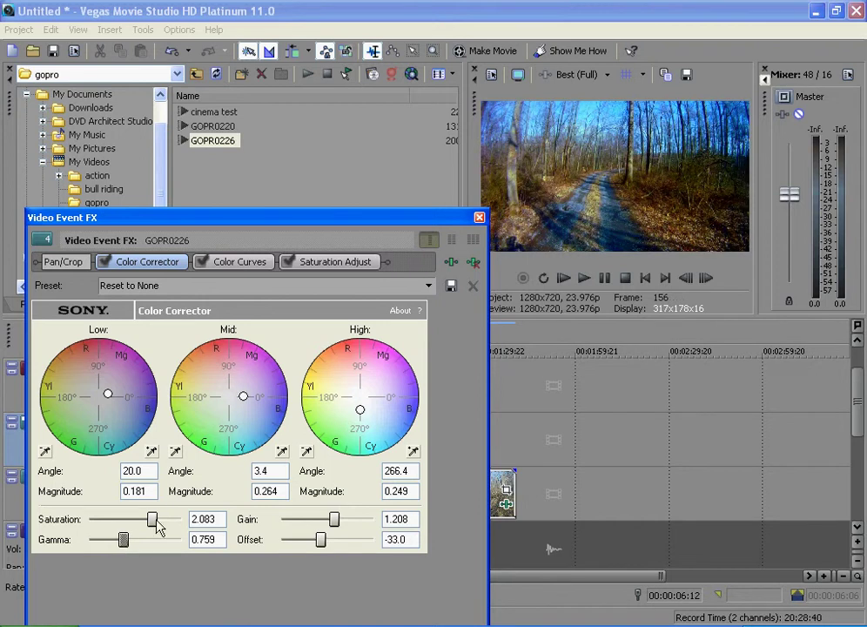
left_click_drag(124, 542, 121, 542)
Close the Video Event FX window and compare the grade between frames 150 and 156.
left_click(479, 216)
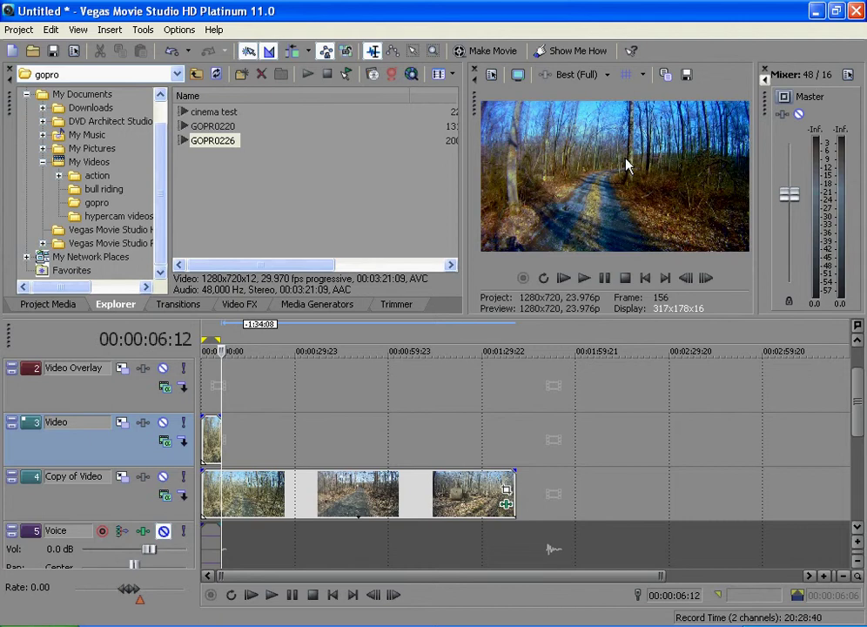
key("Left")
key("Left")
key("Left")
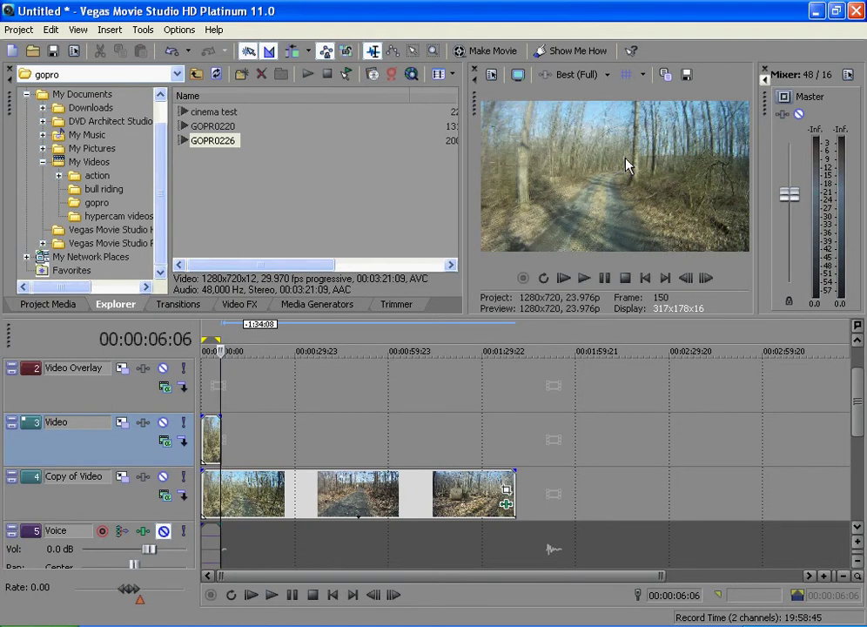
key("Right")
key("Right")
key("Right")
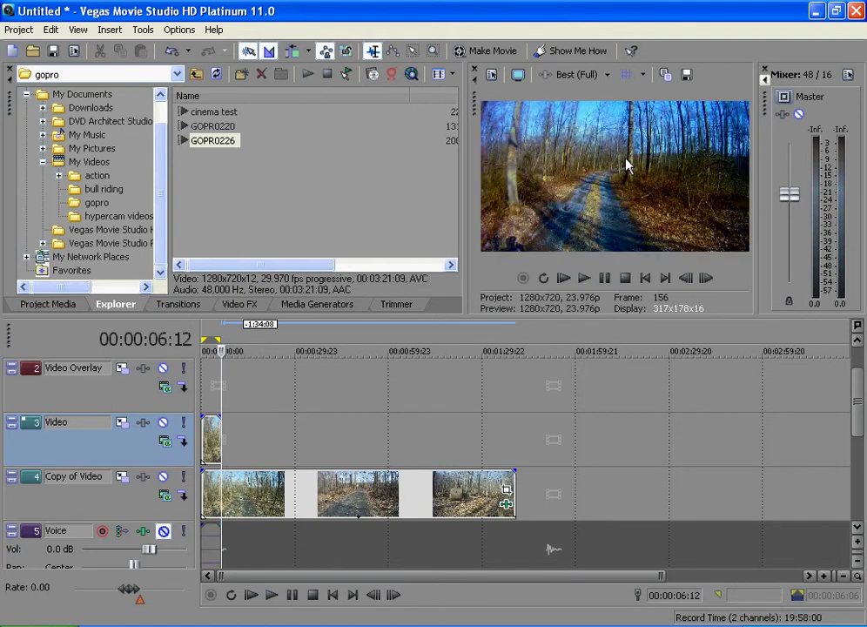
key("Left")
key("Left")
key("Left")
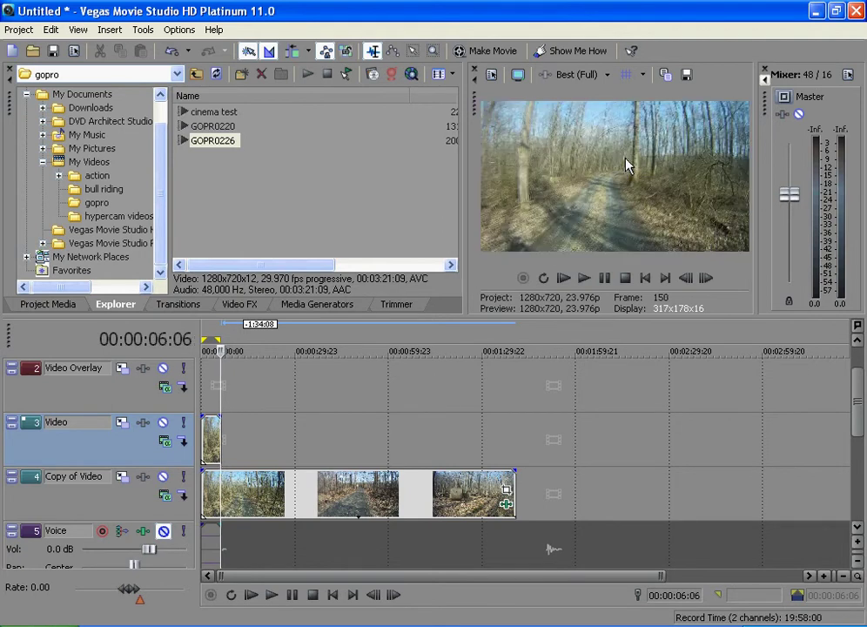
key("Right")
key("Right")
key("Right")
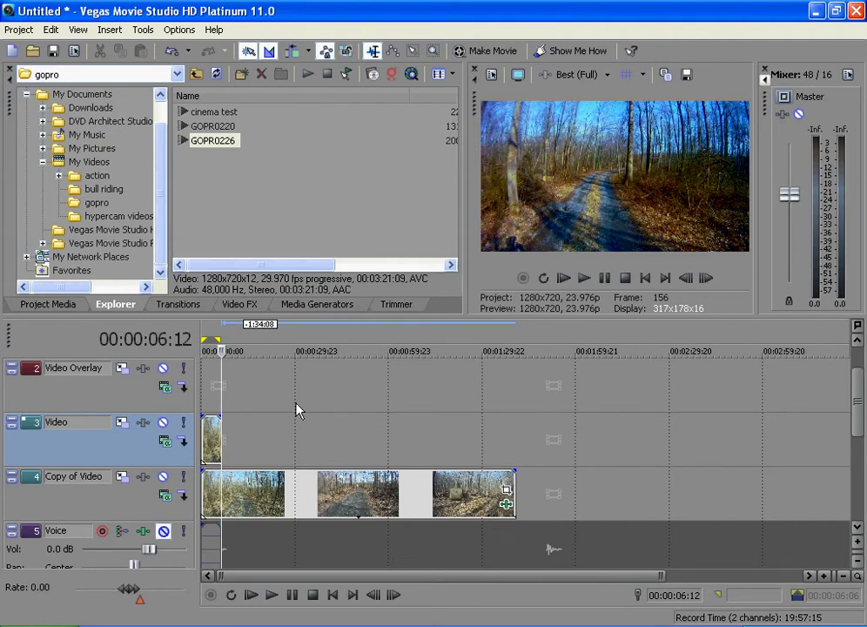
Apply the 2.39:1 Cinema Style Widescreen Aspect Ratio 720p Pan/Crop preset to GOPR0226.
left_click(507, 491)
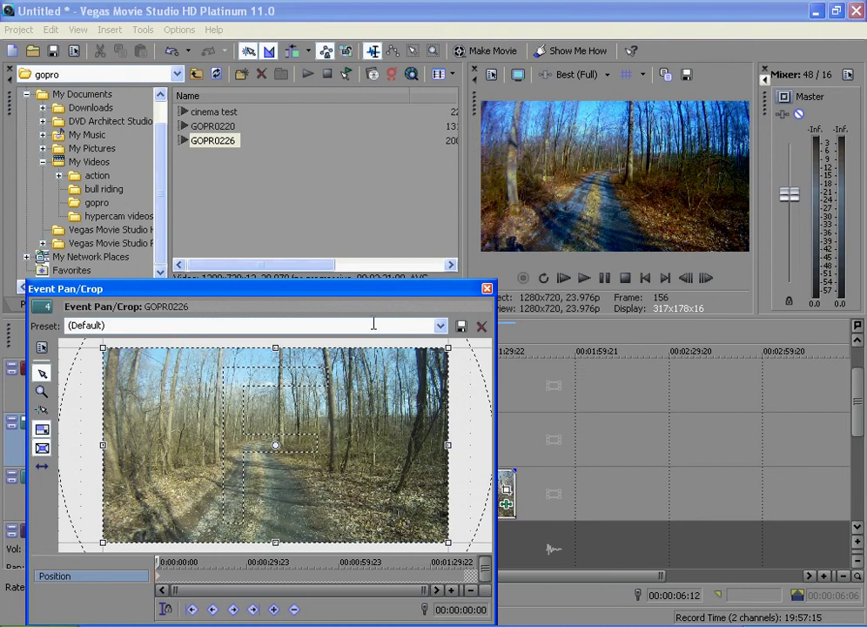
left_click(441, 326)
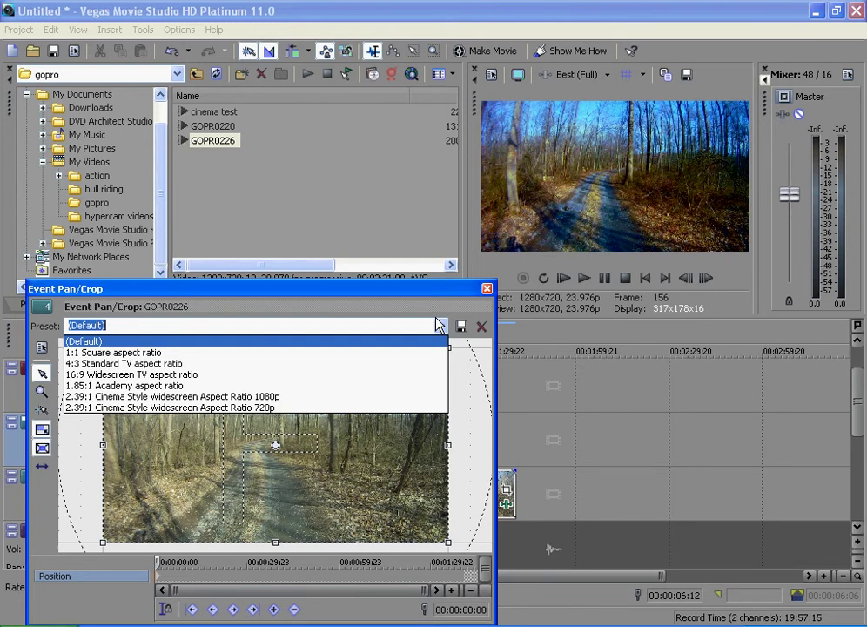
left_click(247, 407)
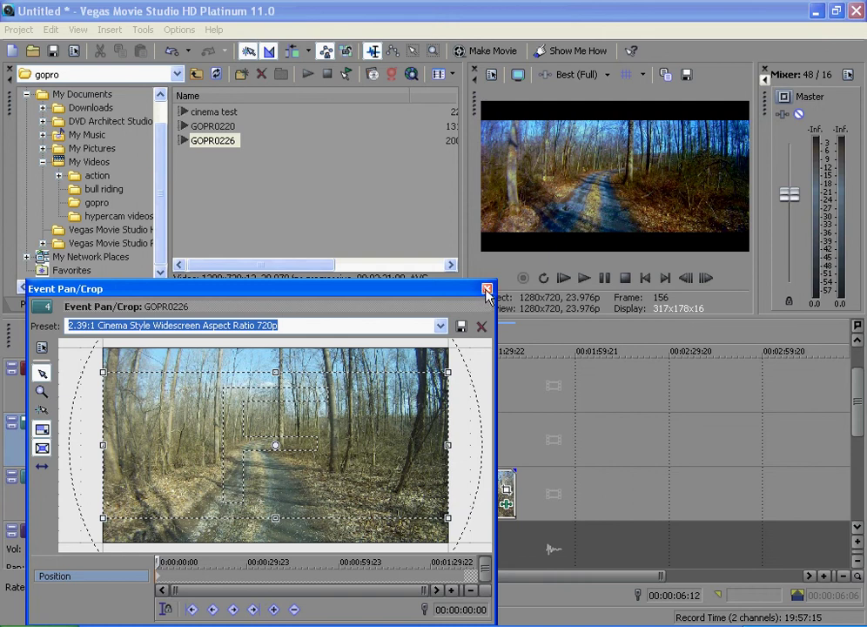
left_click(486, 289)
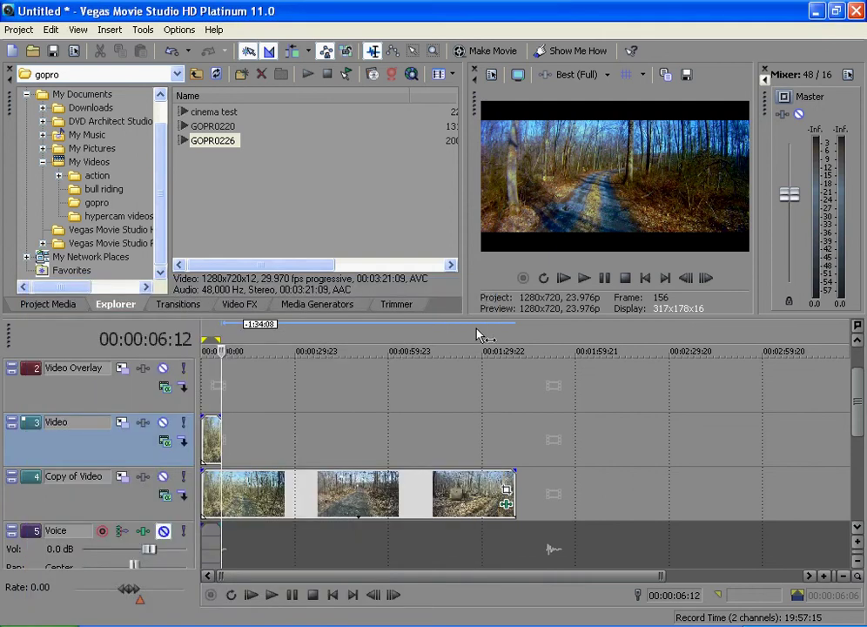